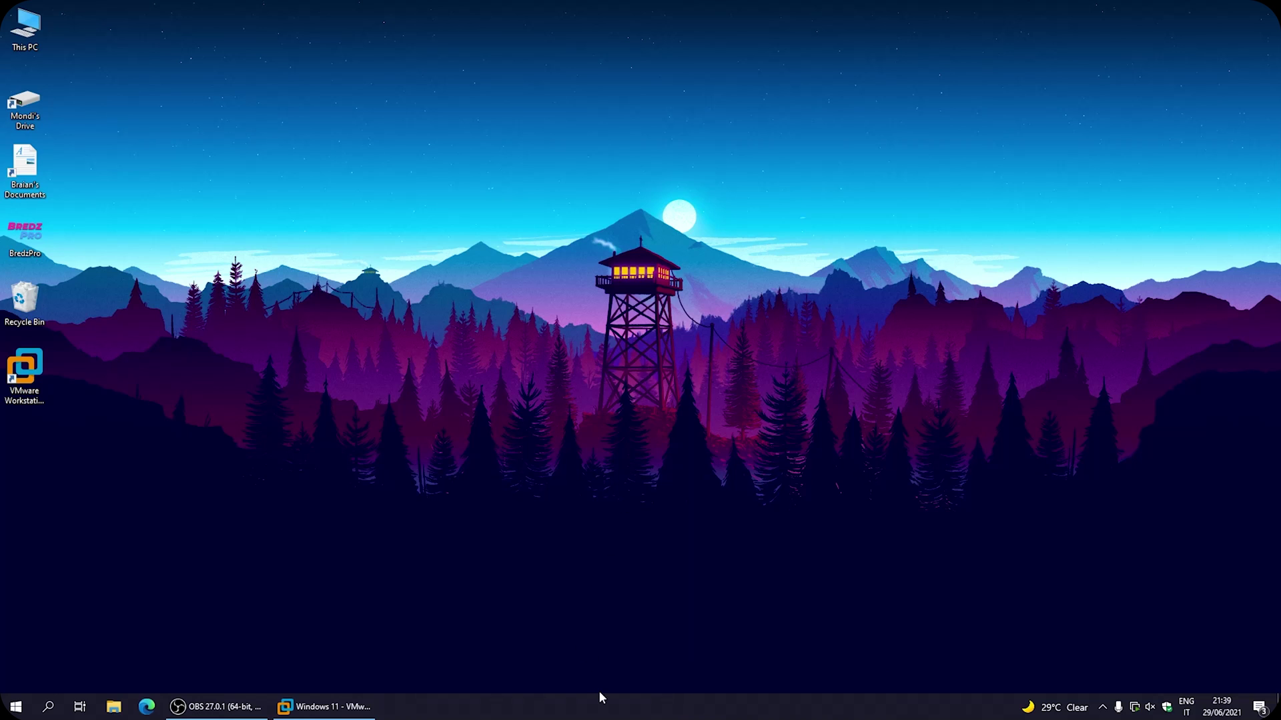
- Unlock the taskbar and try stretching it to double height
right_click(598, 697)
left_click(619, 664)
mouse_move(606, 694)
left_mouse_down()
mouse_move(568, 519)
mouse_move(610, 575)
mouse_move(620, 695)
left_mouse_up()
- Look through the Taskbar settings page, then close Settings
right_click(600, 712)
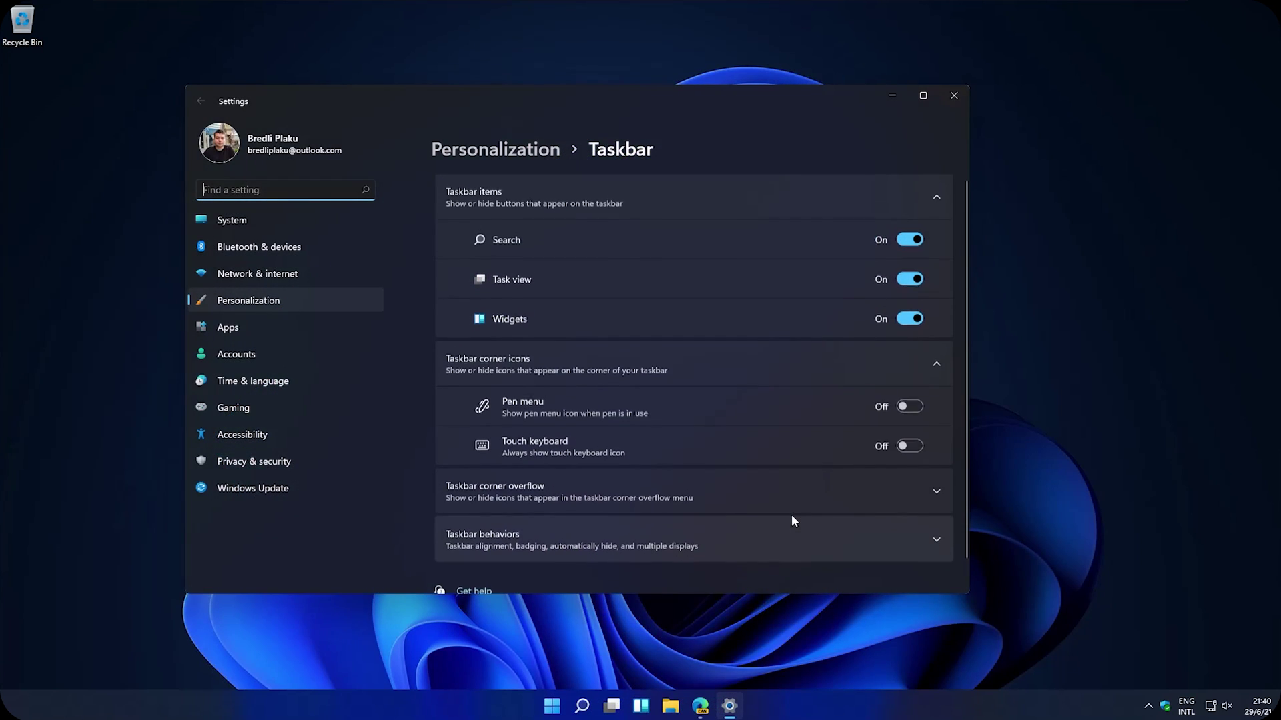
scroll(791, 514, "down", 1)
scroll(795, 530, "up", 1)
scroll(798, 537, "down", 1)
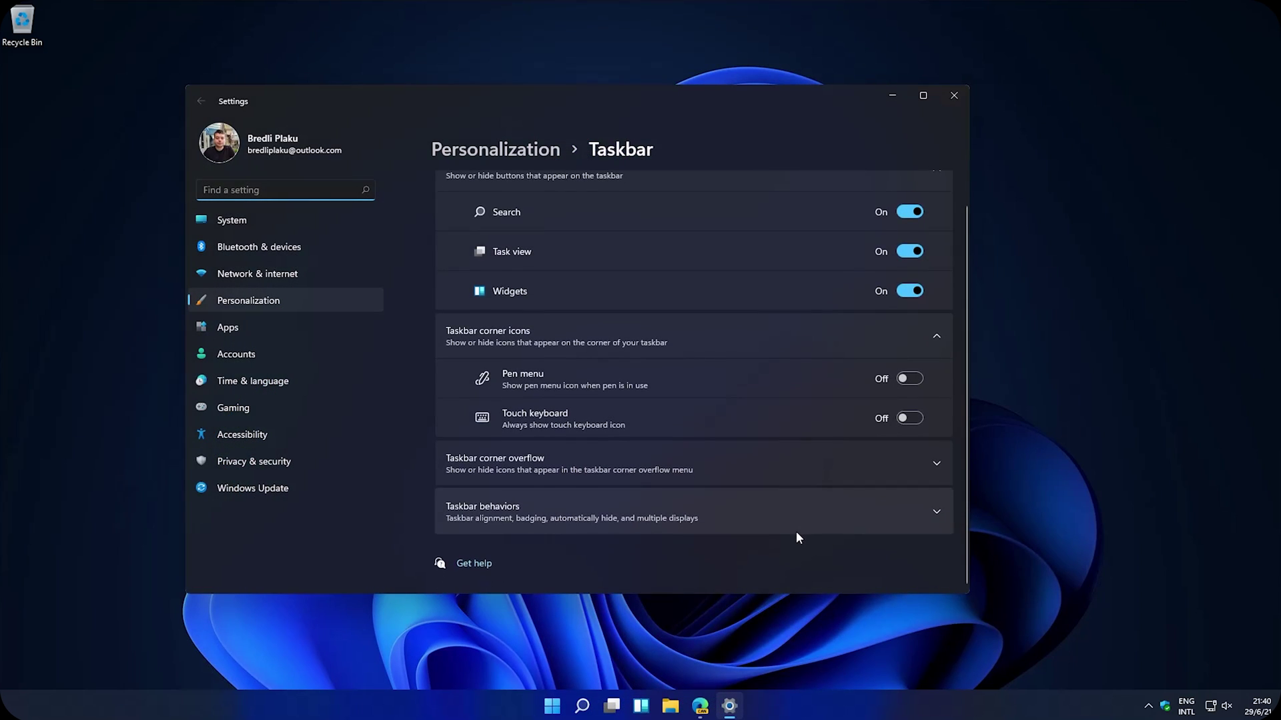
scroll(787, 544, "up", 2)
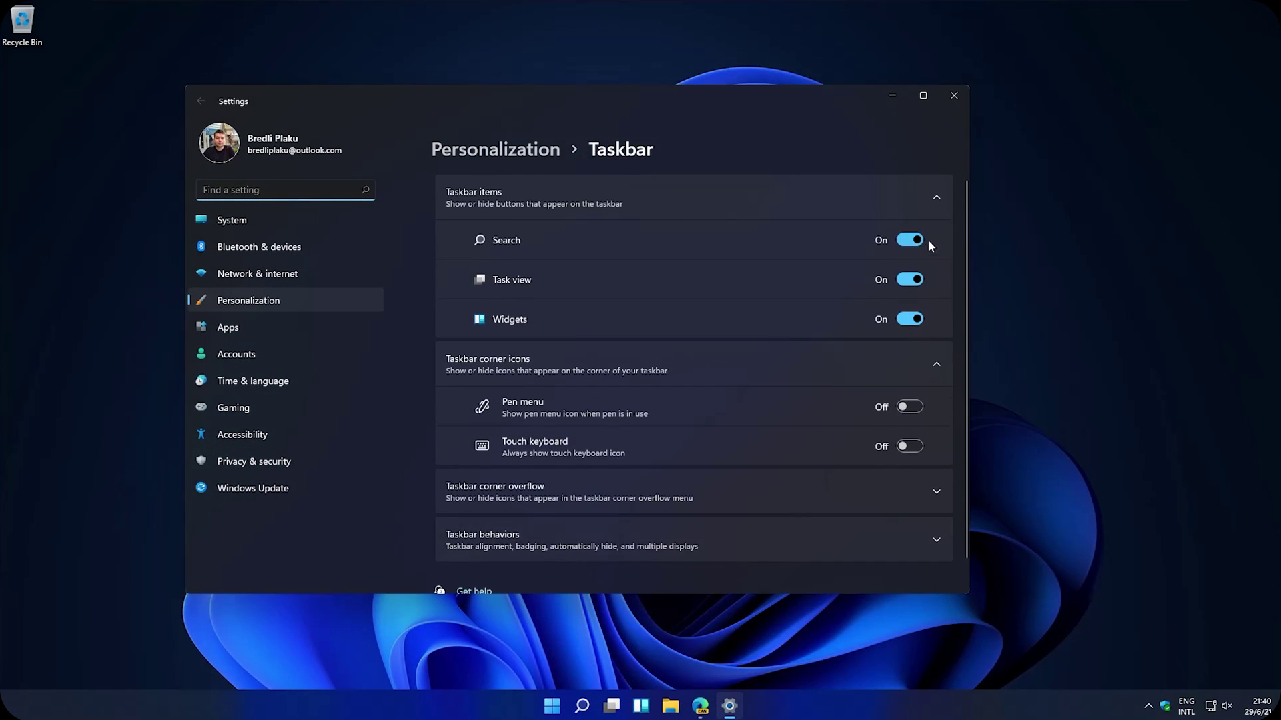
left_click(958, 101)
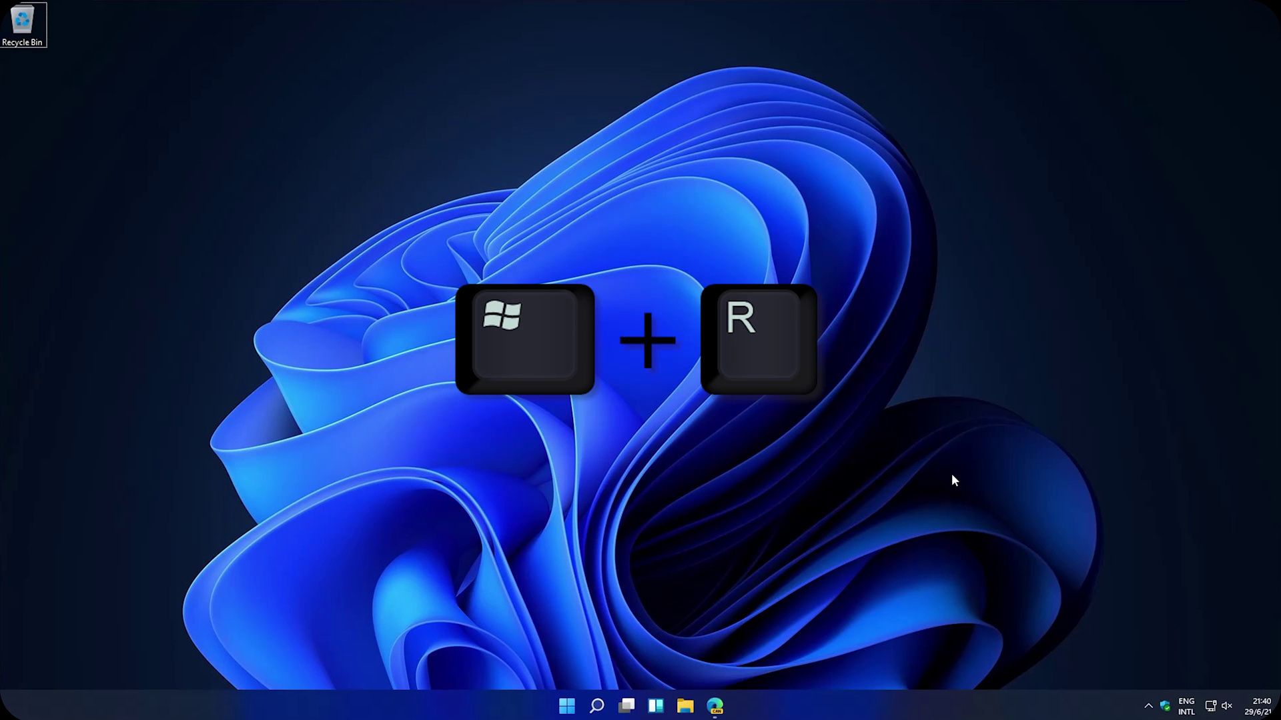
- Launch Registry Editor by running regedit from the Run box
key("super+r")
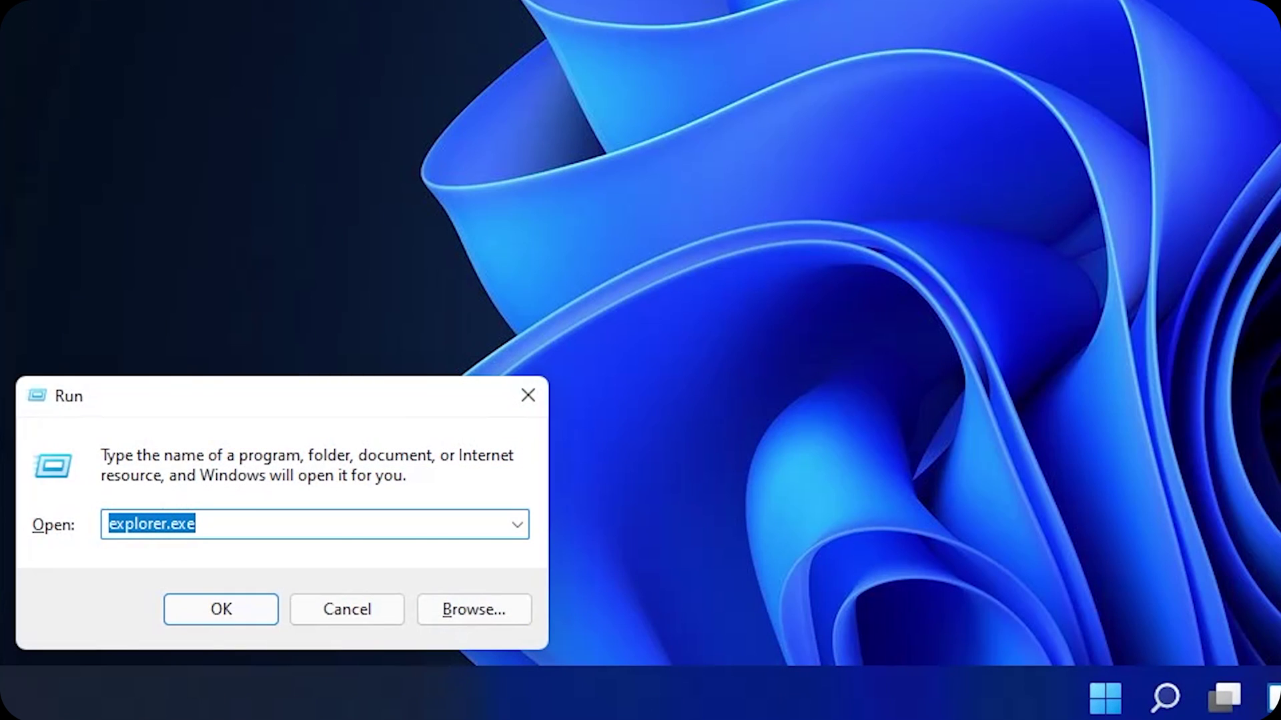
type("reg")
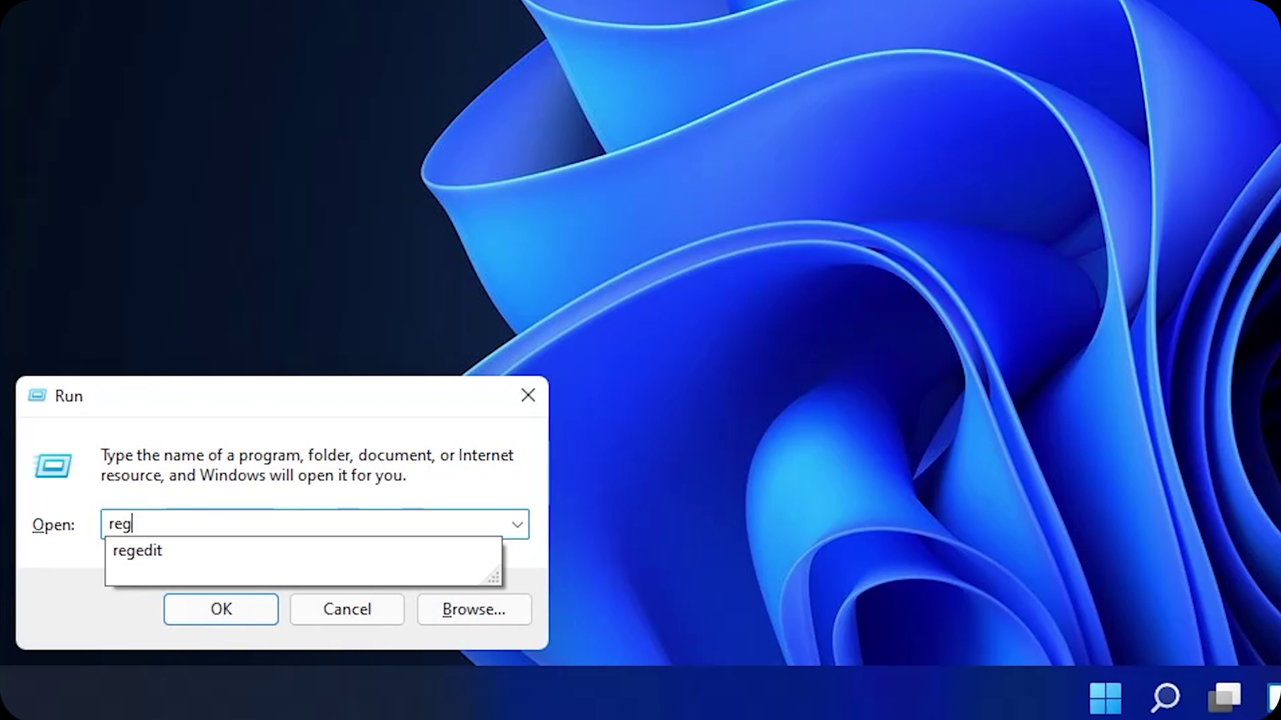
type("edit")
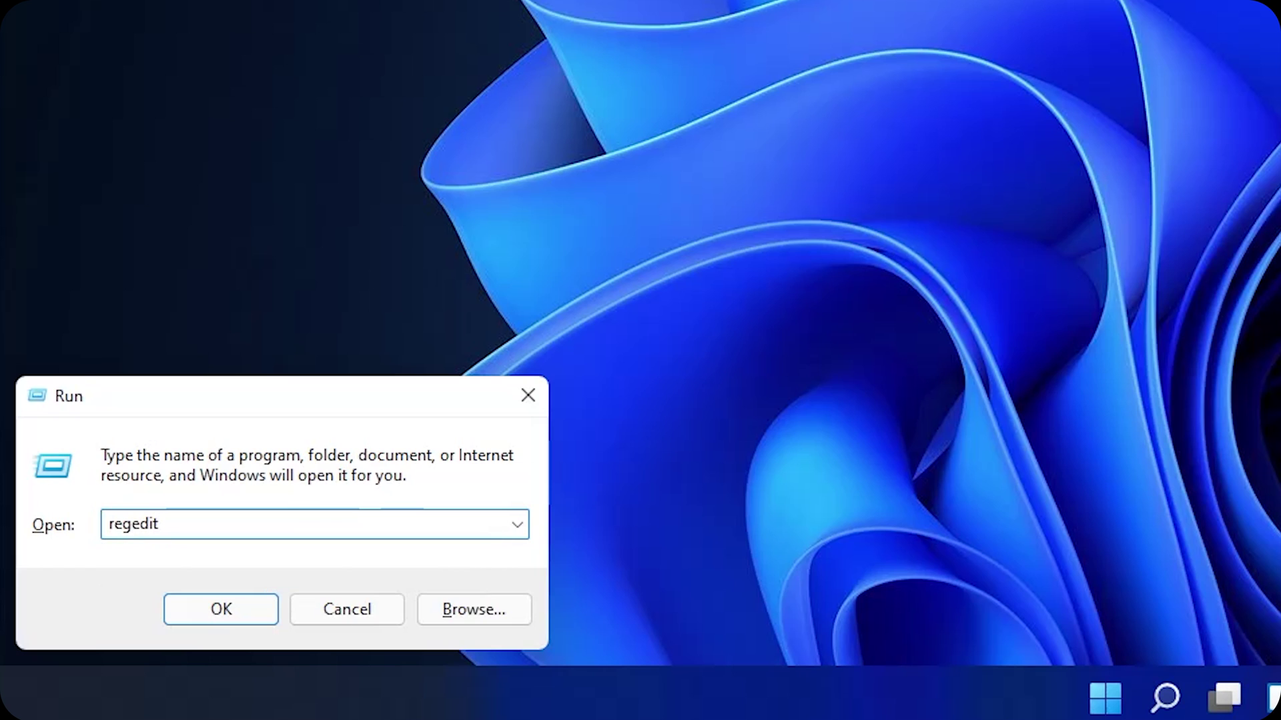
left_click(254, 614)
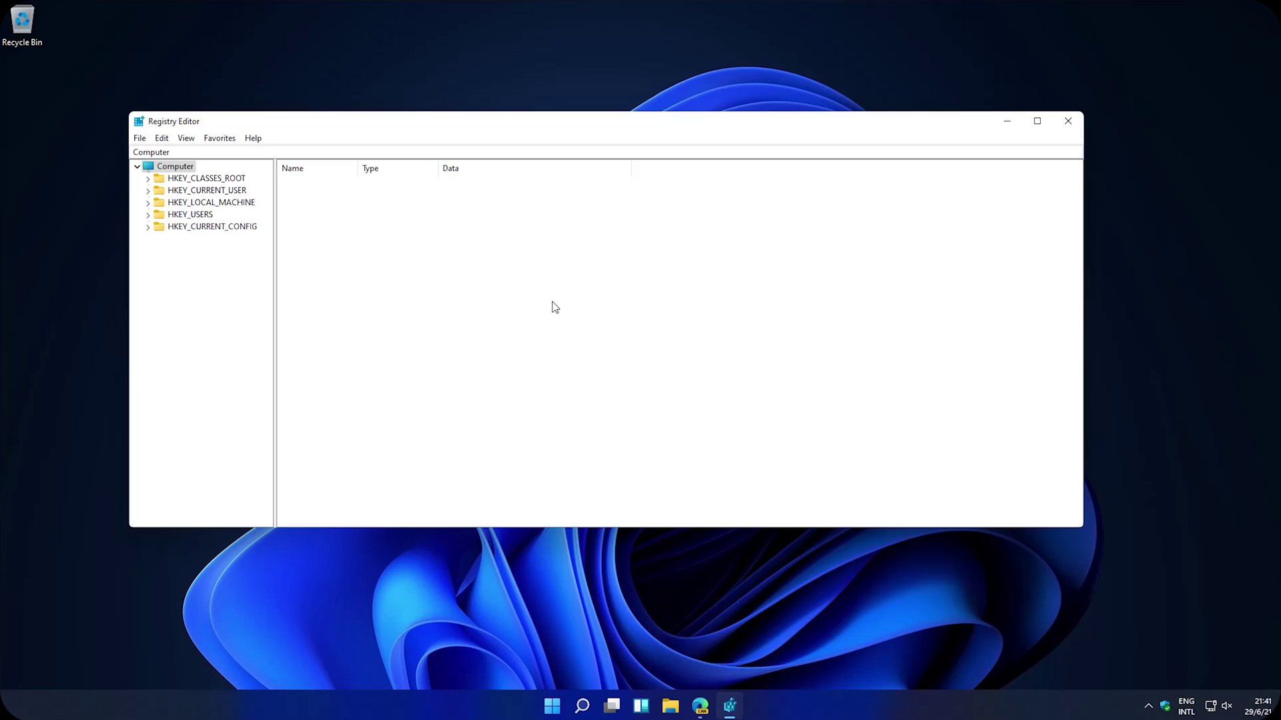
- Copy the path HKCU\Software\Microsoft\Windows\CurrentVersion\Explorer\Advanced from the tweet in Edge
left_click(706, 705)
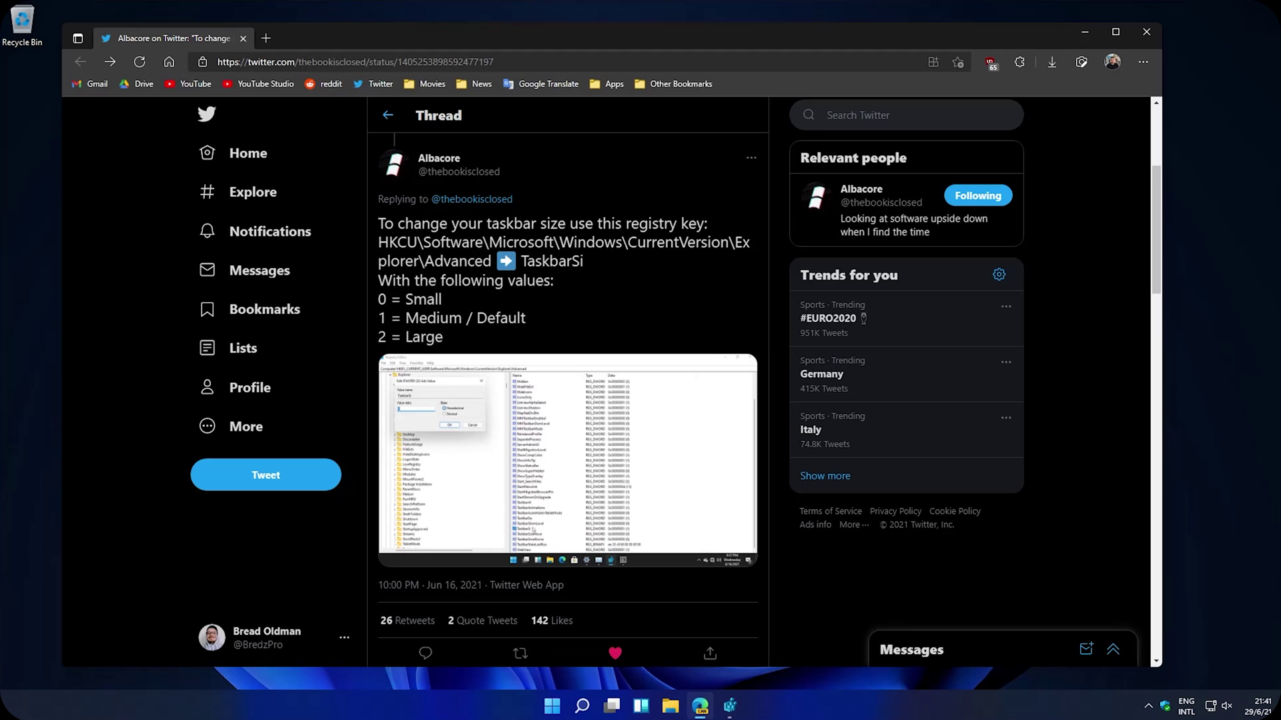
left_click_drag(378, 242, 469, 262)
right_click(471, 254)
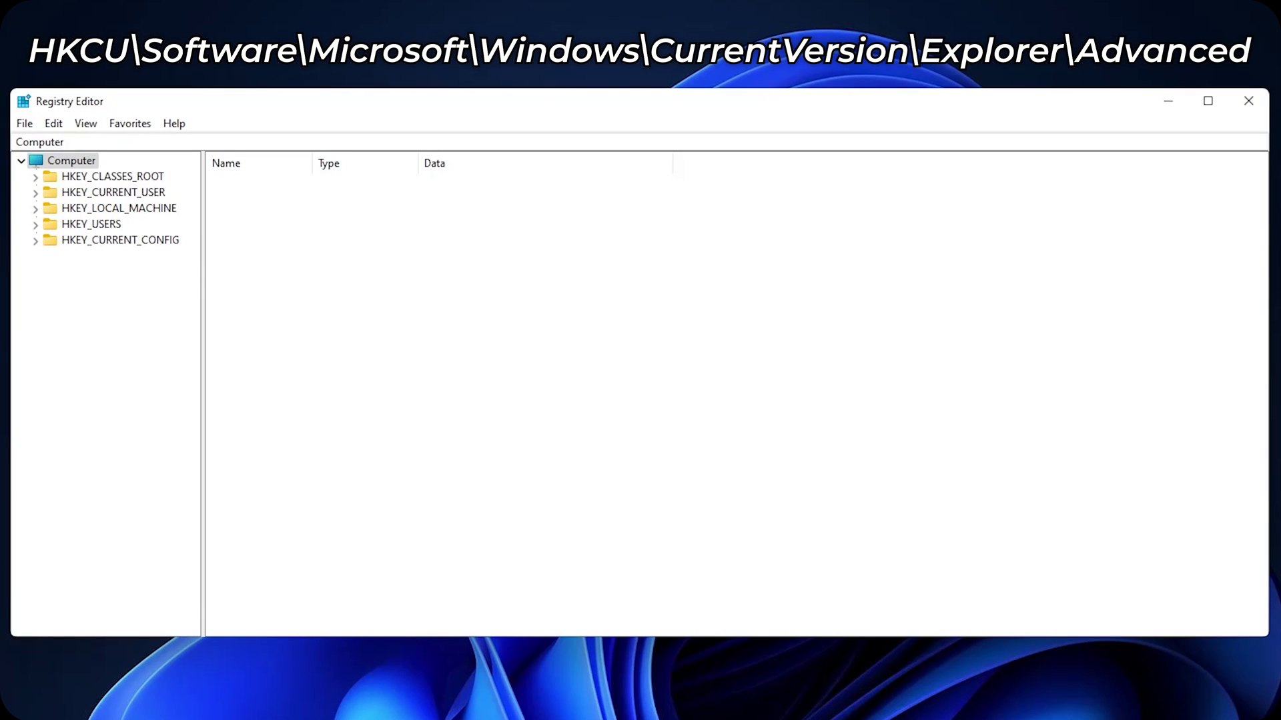
- Paste the copied path into the address bar to reach the Explorer\Advanced key
left_click(54, 142)
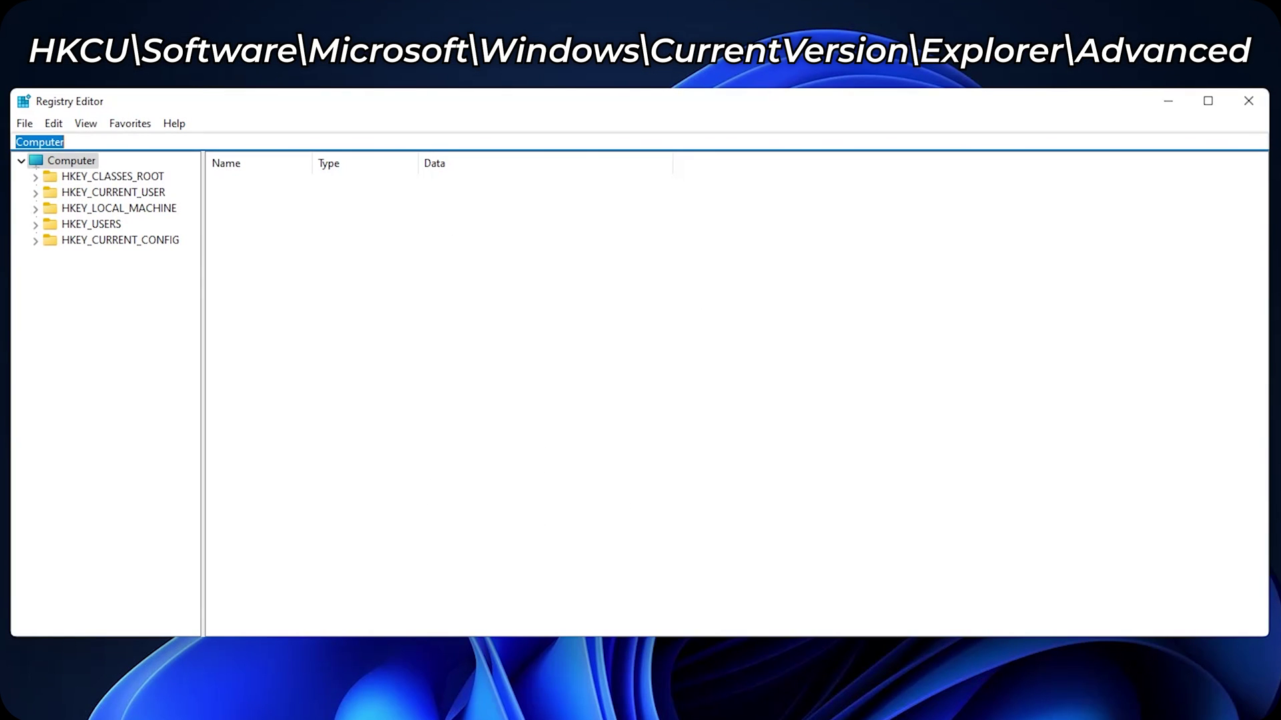
right_click(61, 142)
left_click(104, 217)
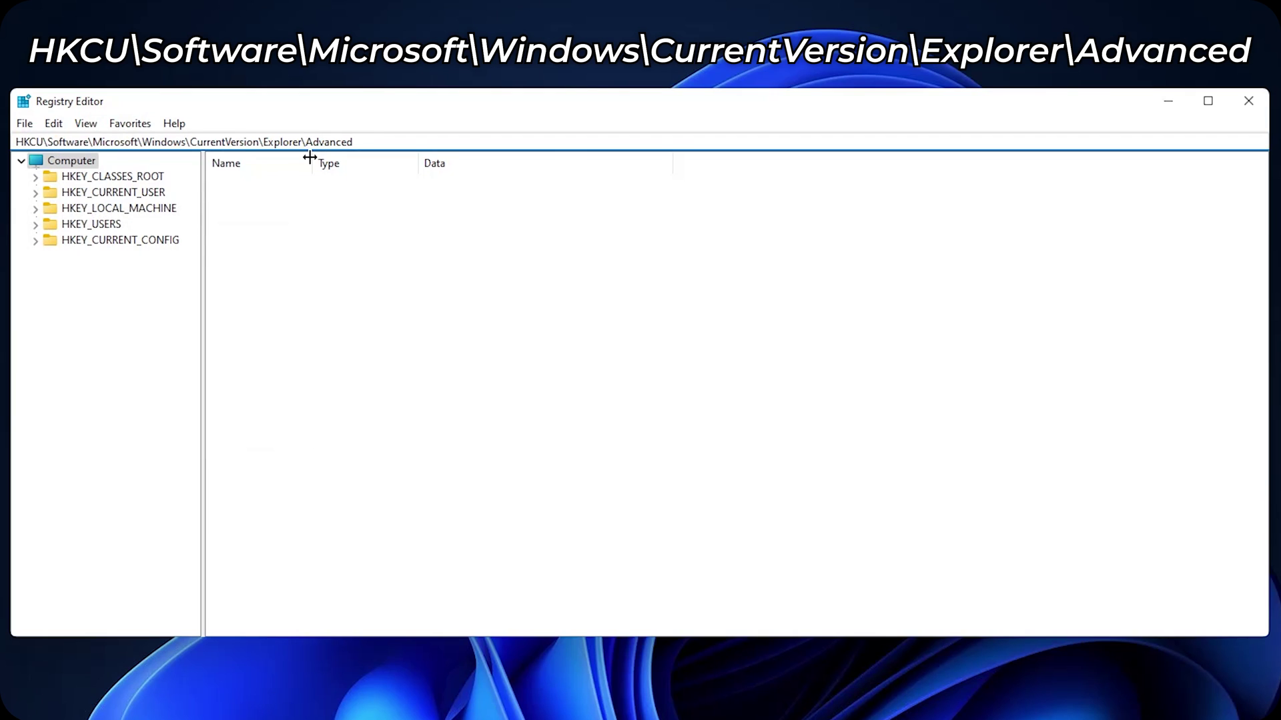
key("Return")
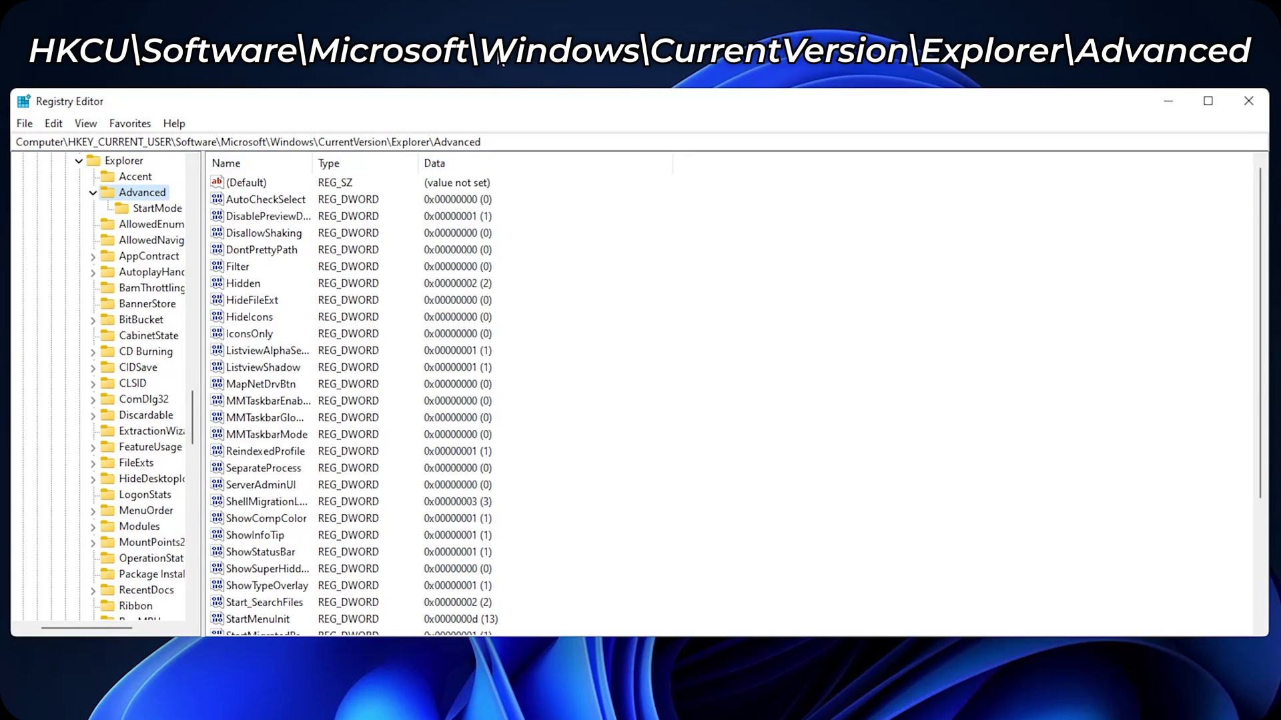
- Create a new DWORD (32-bit) value named TaskbarSi
right_click(647, 342)
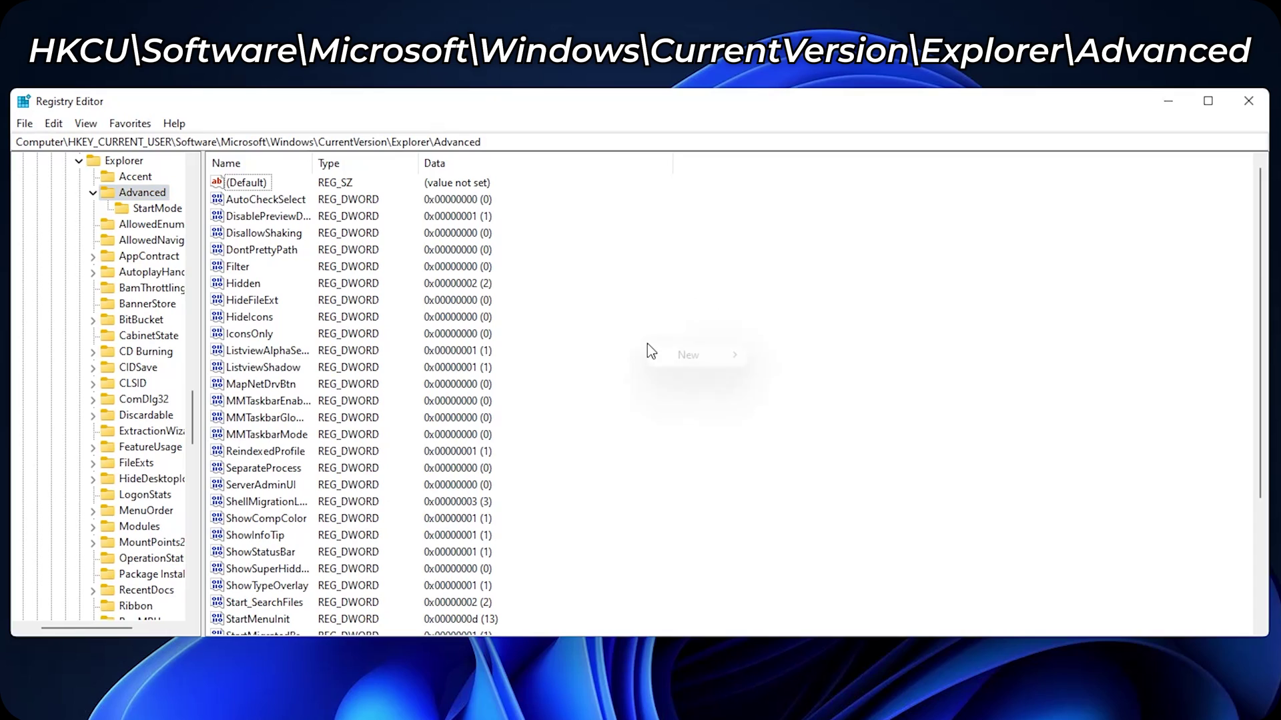
left_click(687, 355)
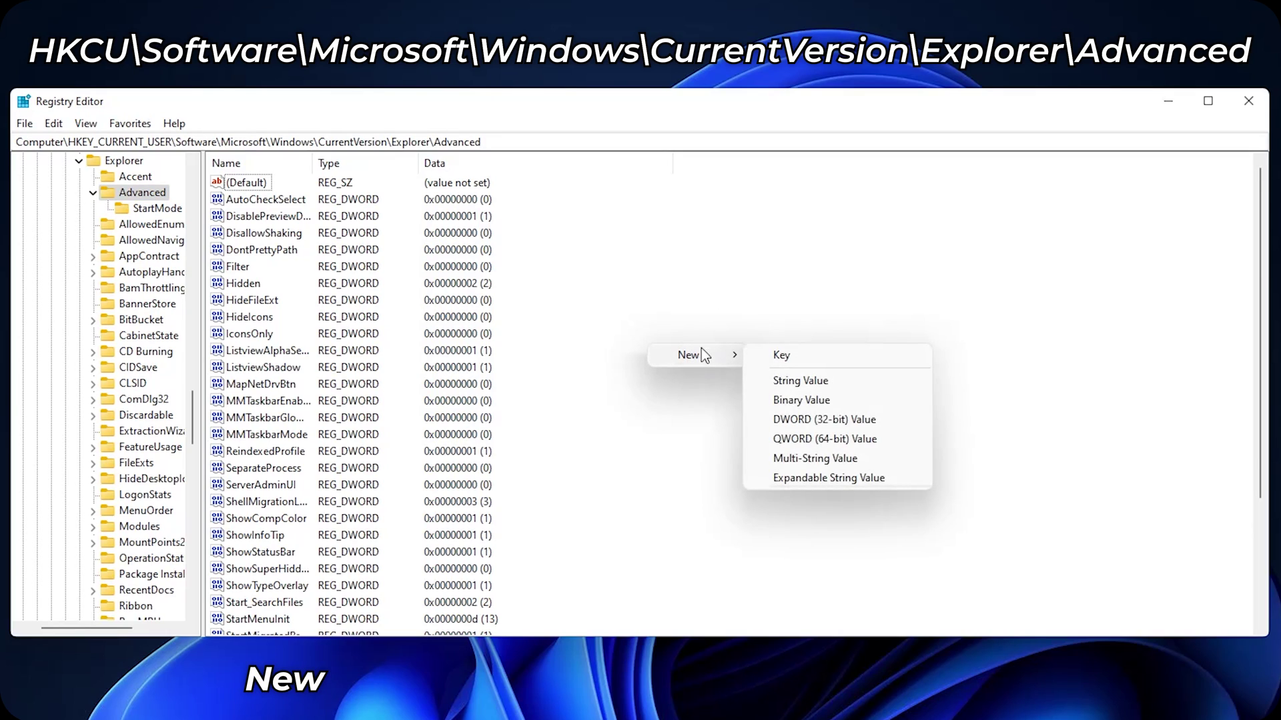
left_click(842, 421)
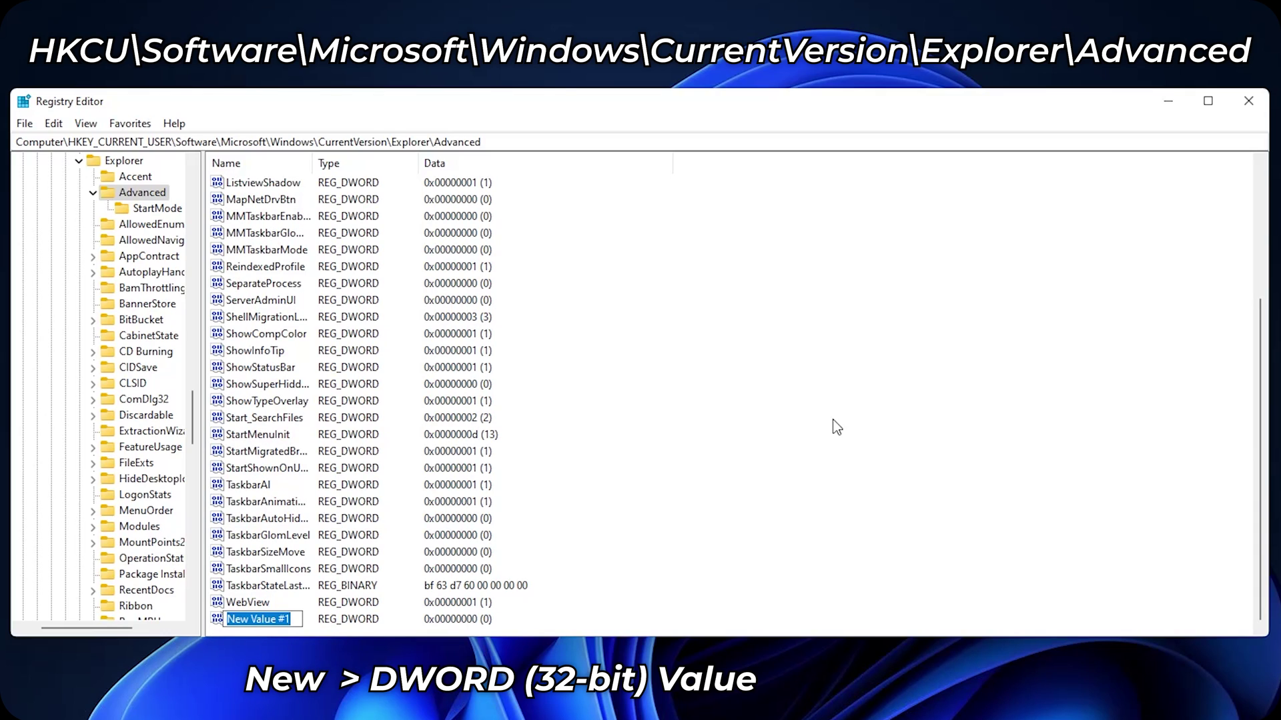
type("Taskb")
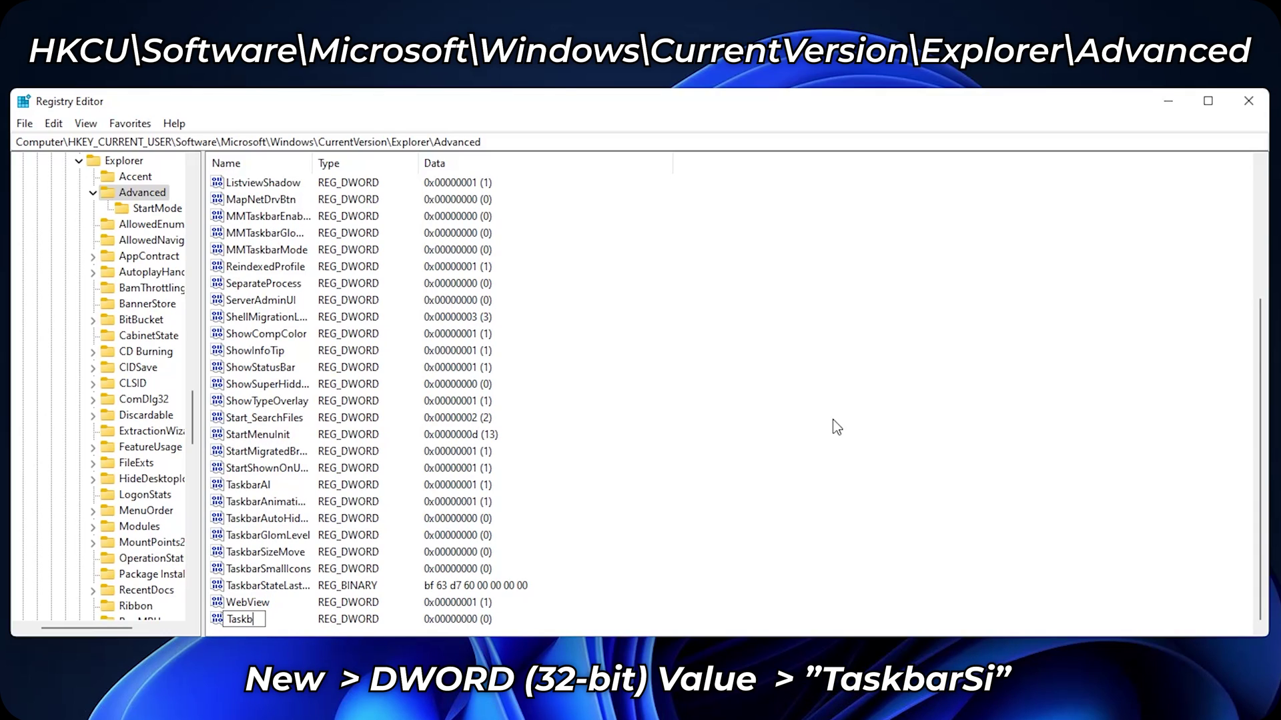
type("arSi")
key("End")
key("Return")
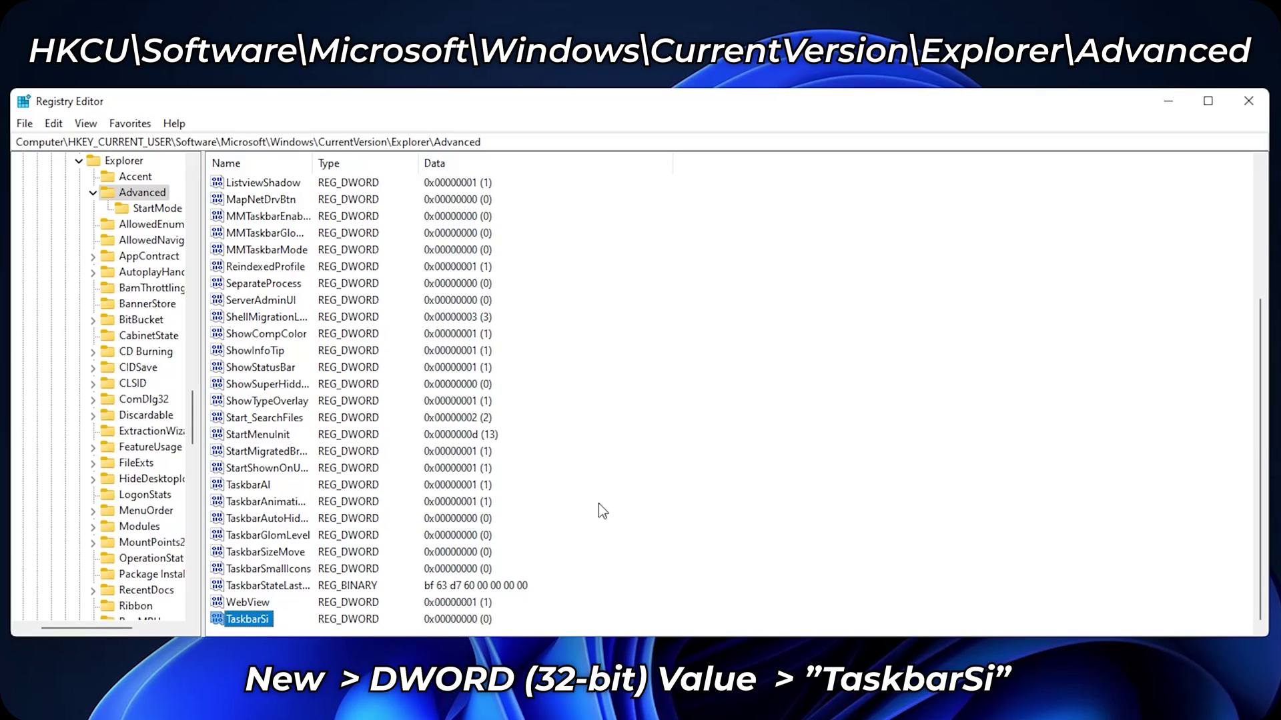
right_click(234, 621)
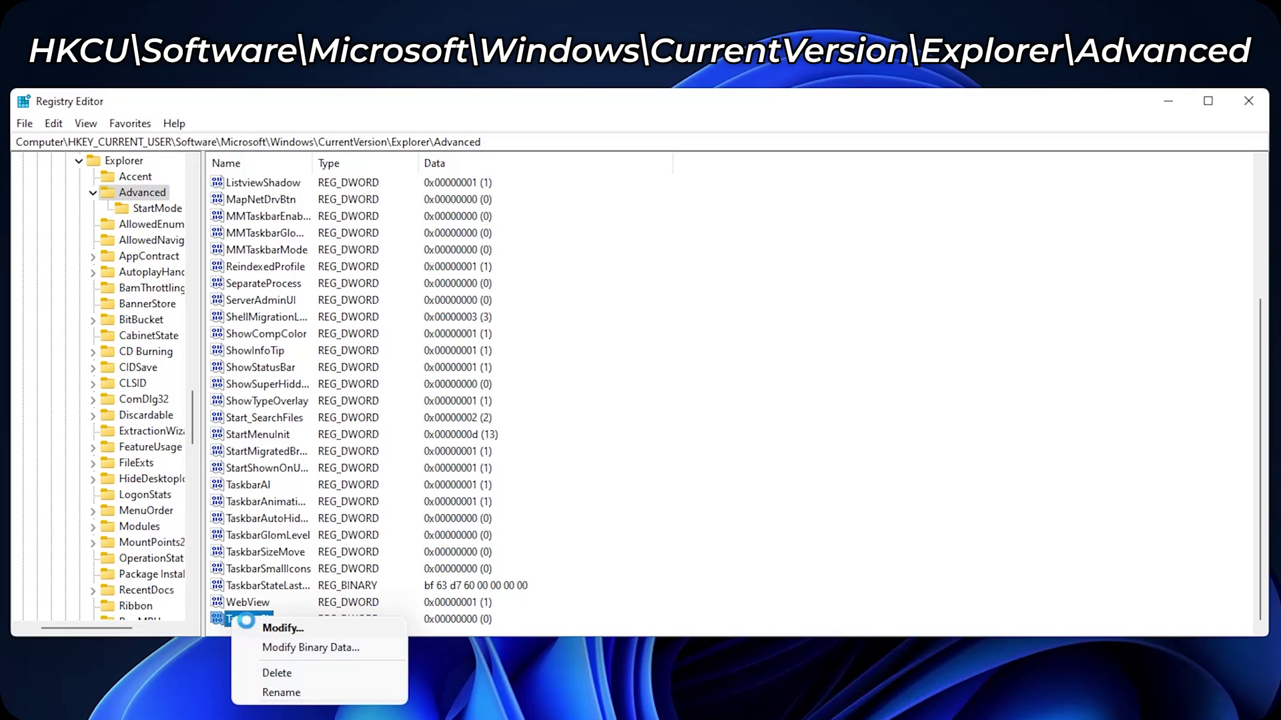
left_click(247, 621)
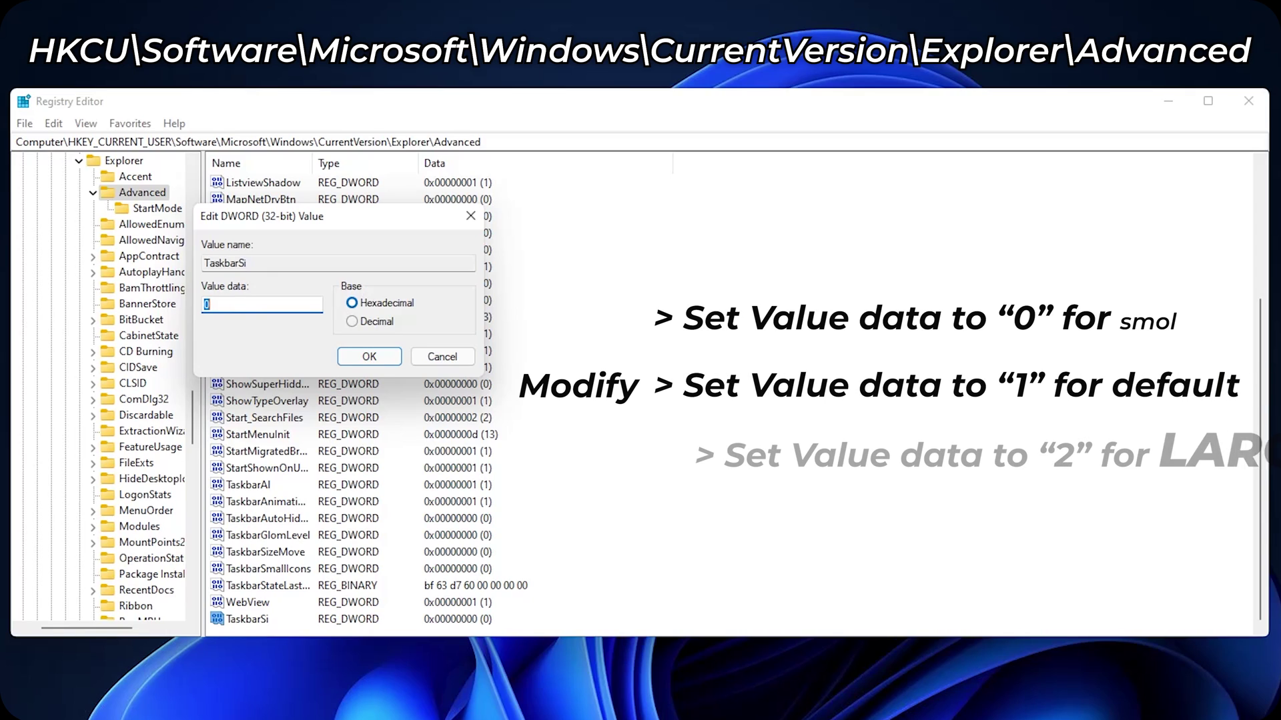
left_click(354, 362)
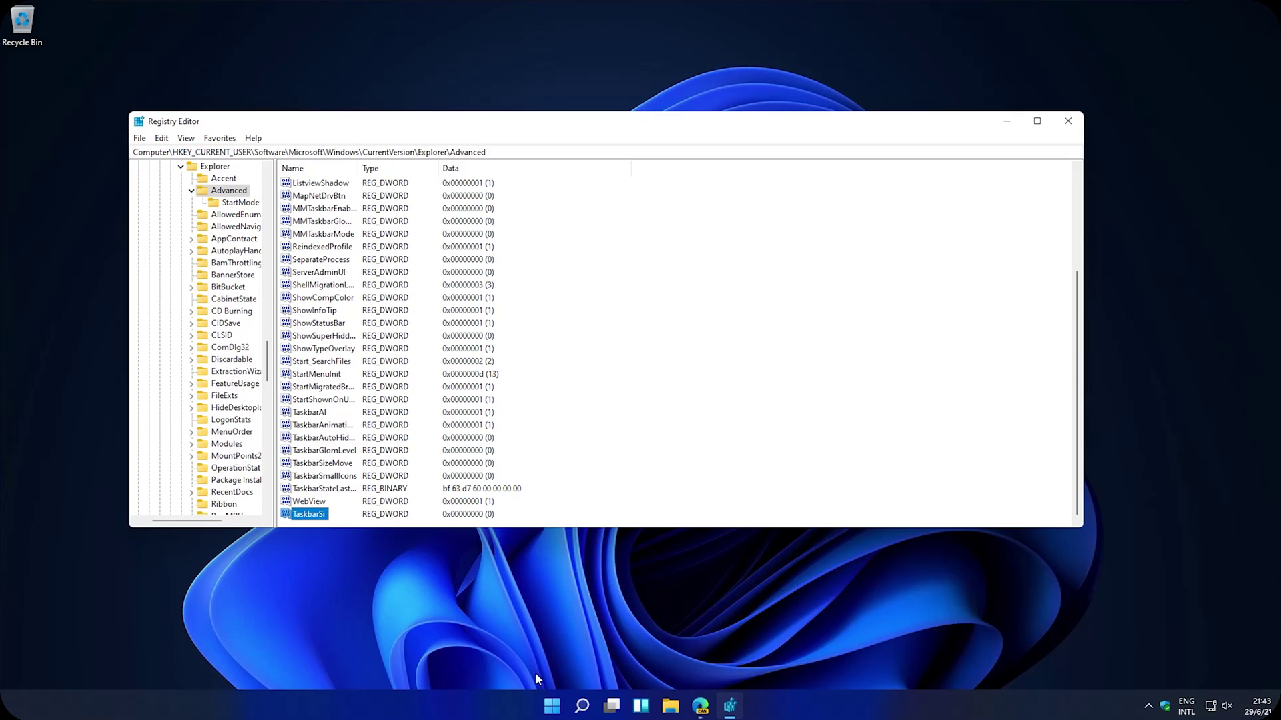
- Open Task Manager in detailed view and select the Windows Explorer process
right_click(552, 705)
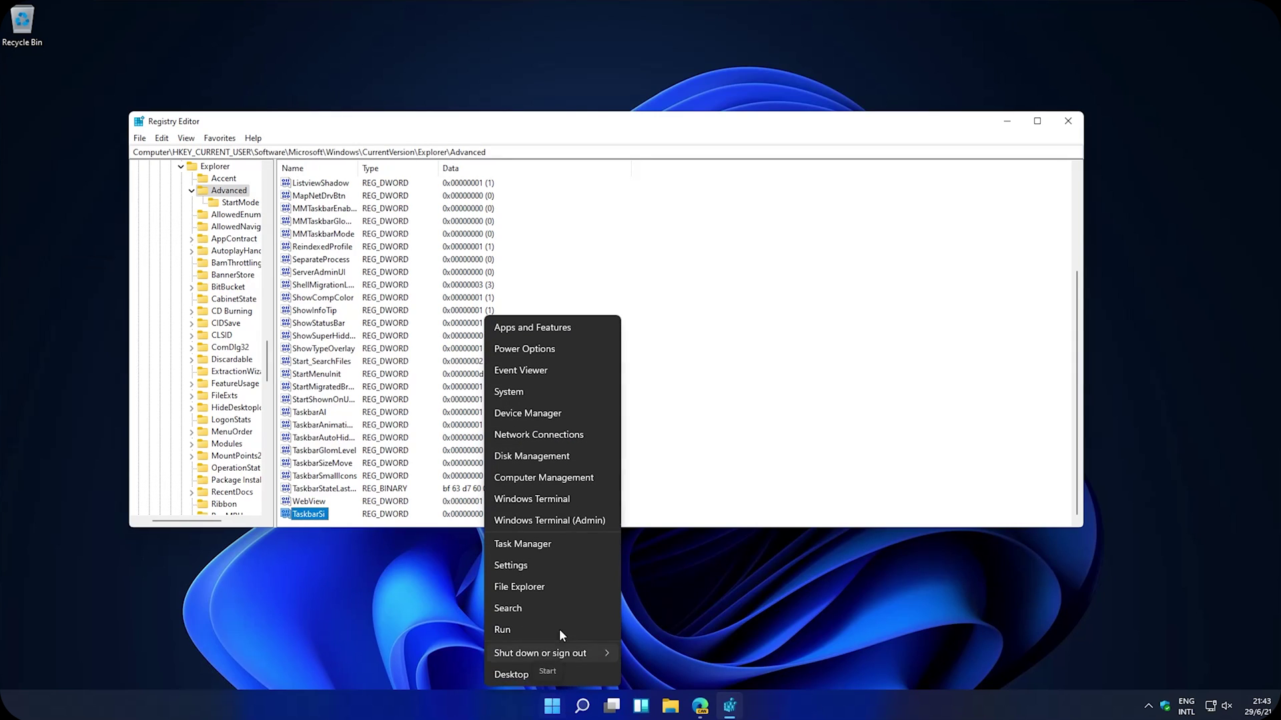
left_click(544, 545)
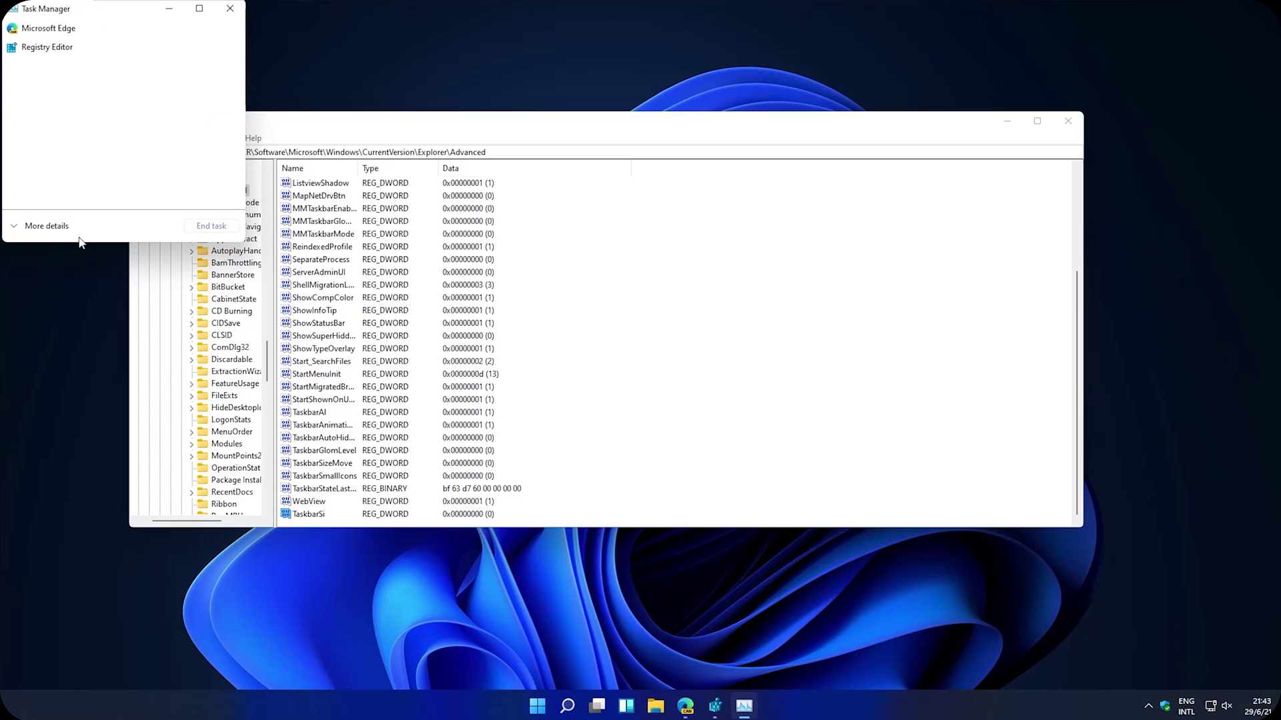
left_click(63, 228)
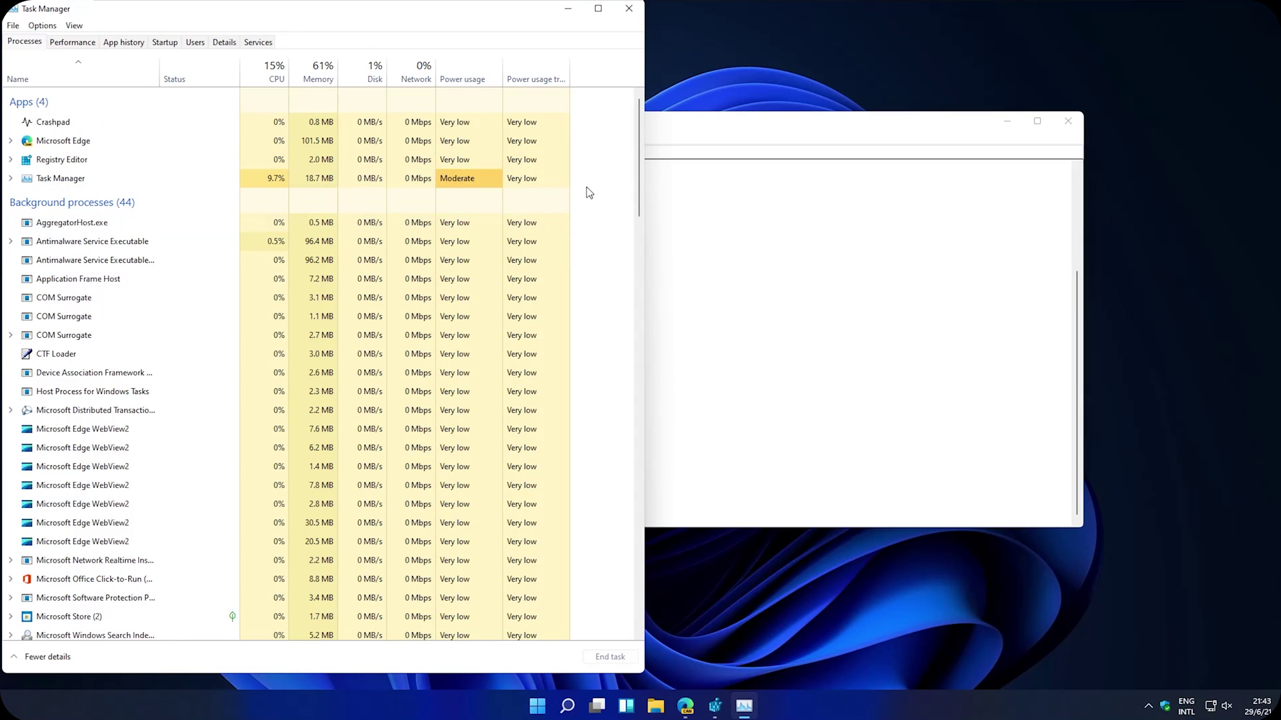
left_click_drag(639, 160, 666, 583)
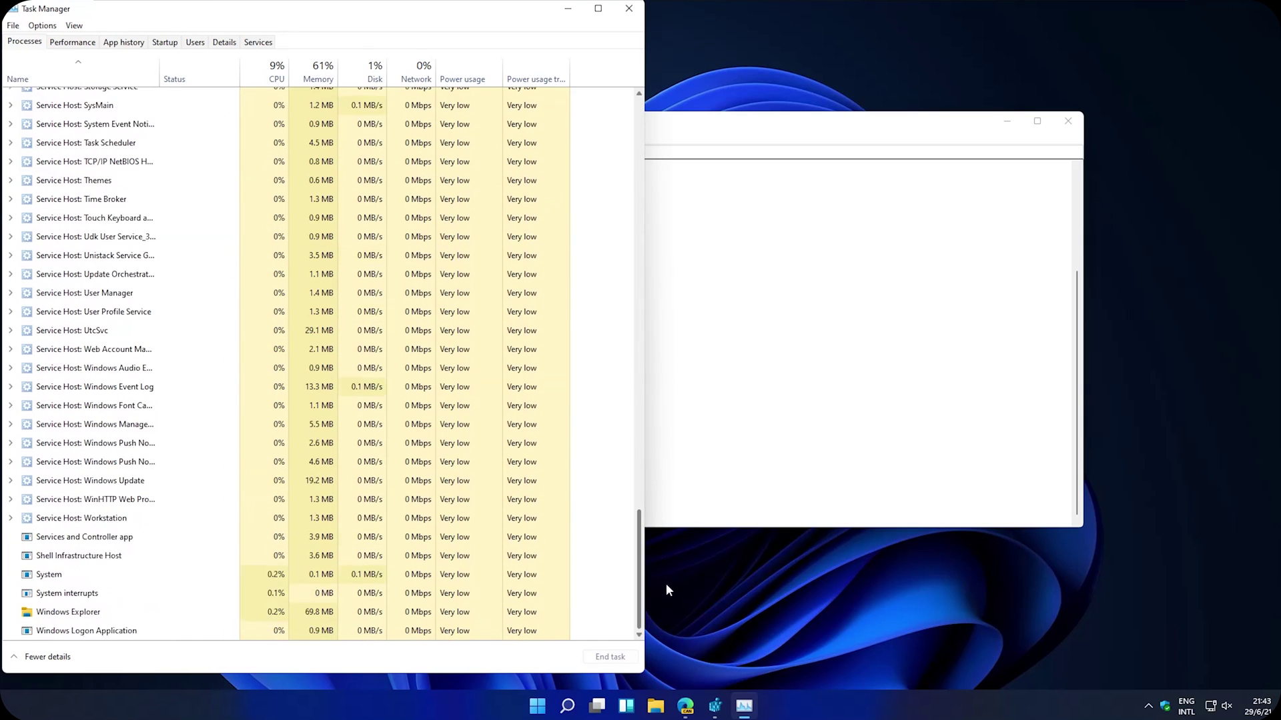
left_click(81, 562)
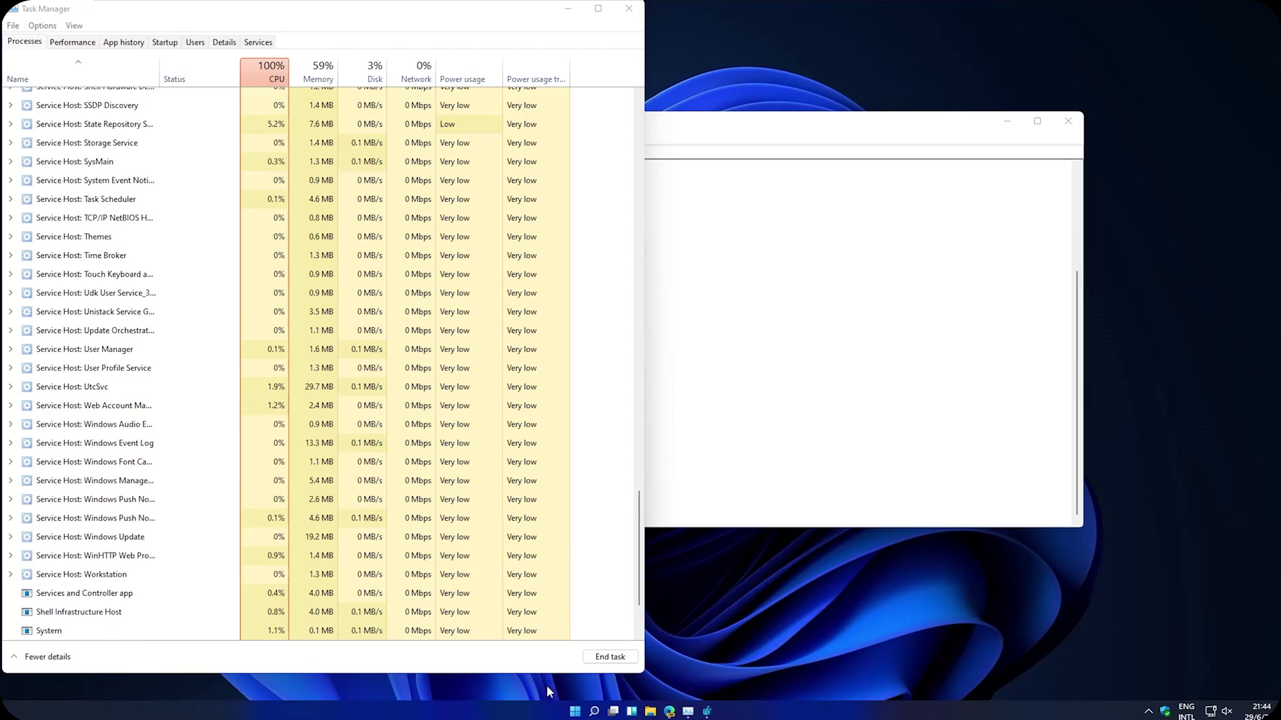
- Change TaskbarSi's value data to 2
left_click(569, 10)
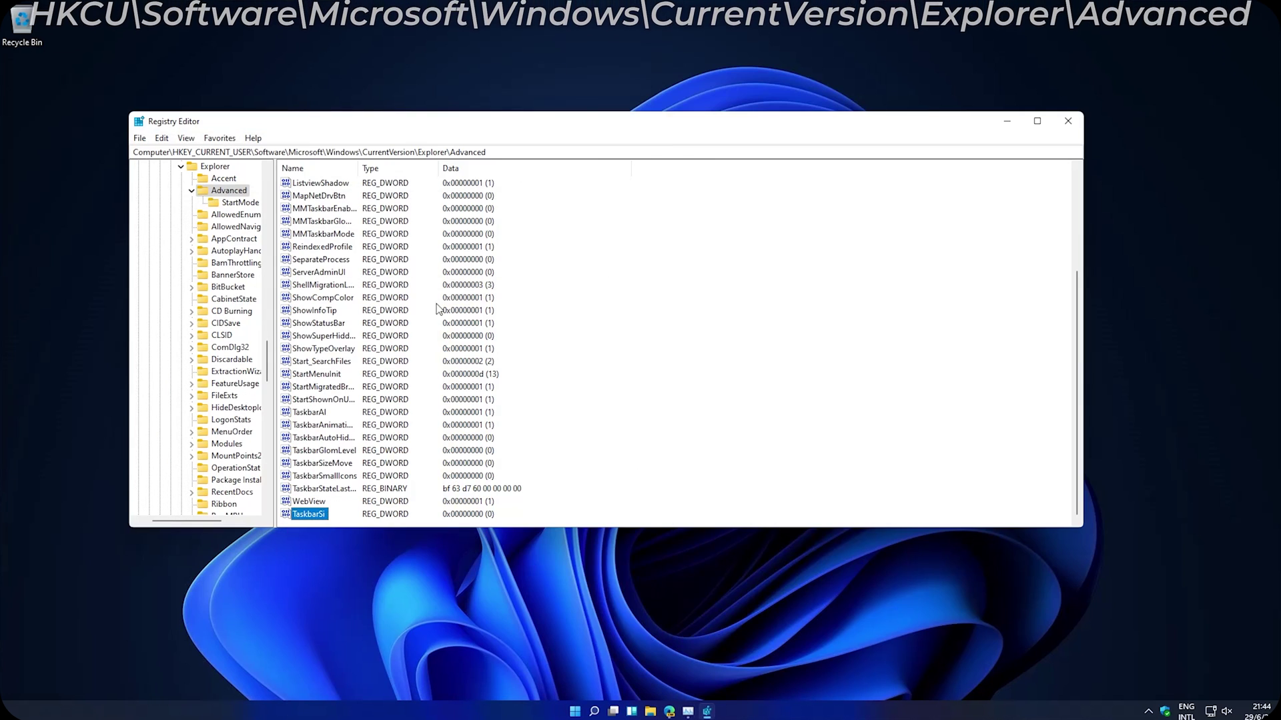
right_click(301, 519)
left_click(313, 526)
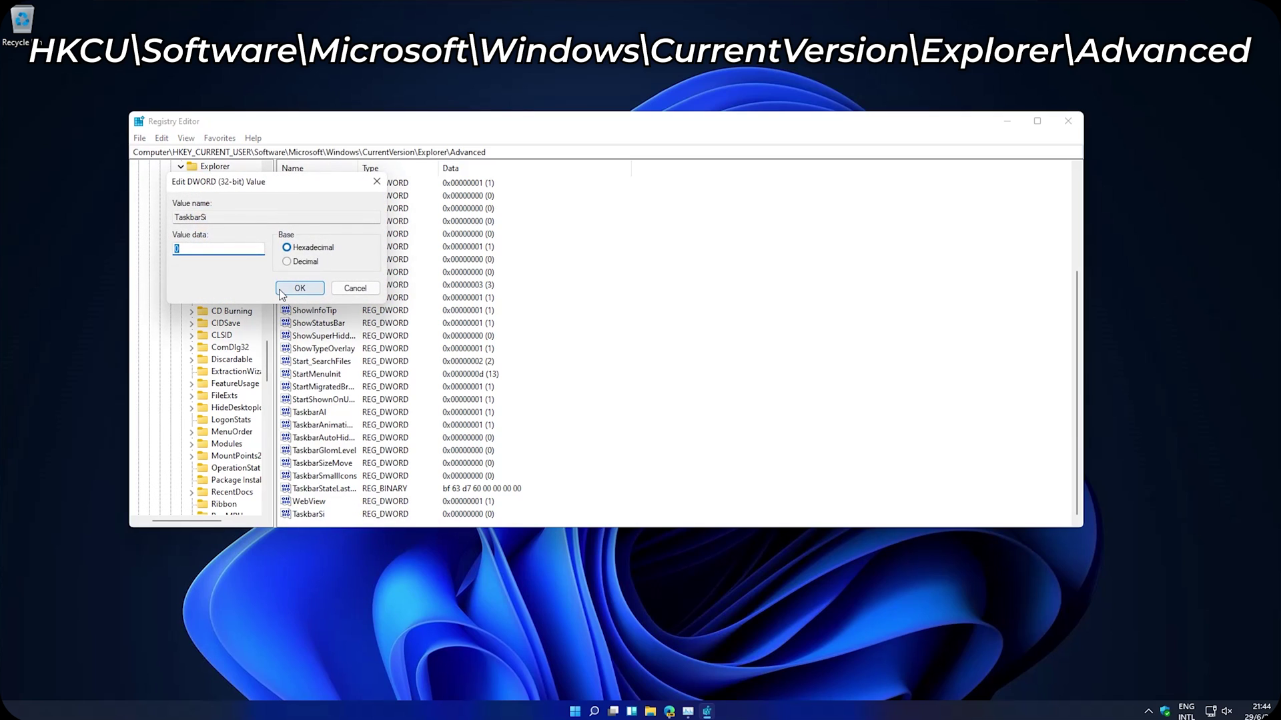
type("2")
left_click(300, 288)
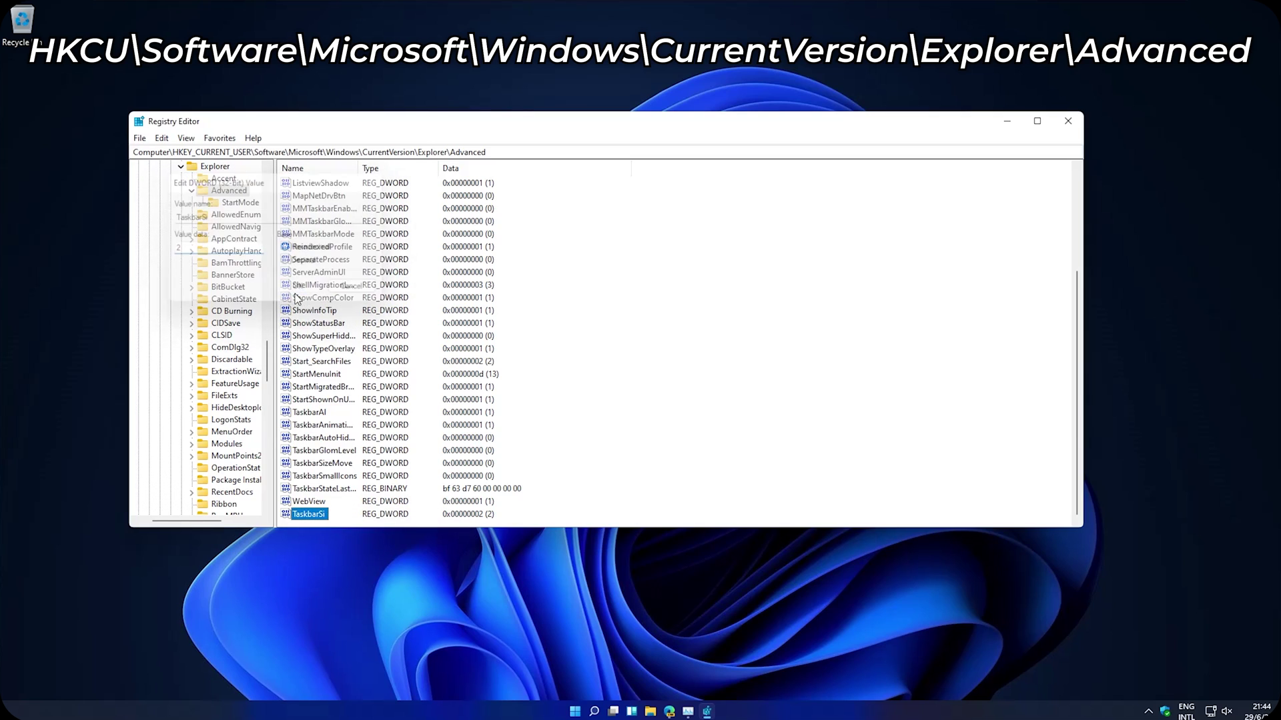
- Restart Windows Explorer in Task Manager so the taskbar reloads large
left_click(688, 711)
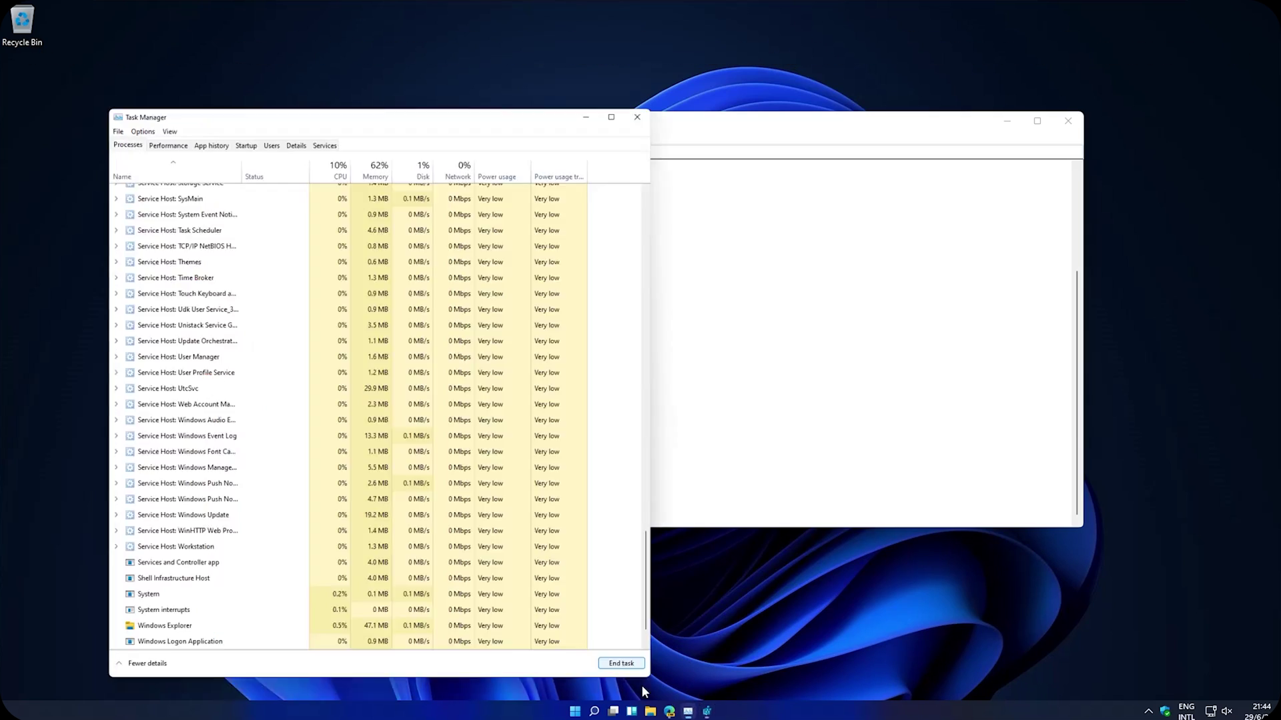
left_click(85, 611)
left_click(587, 656)
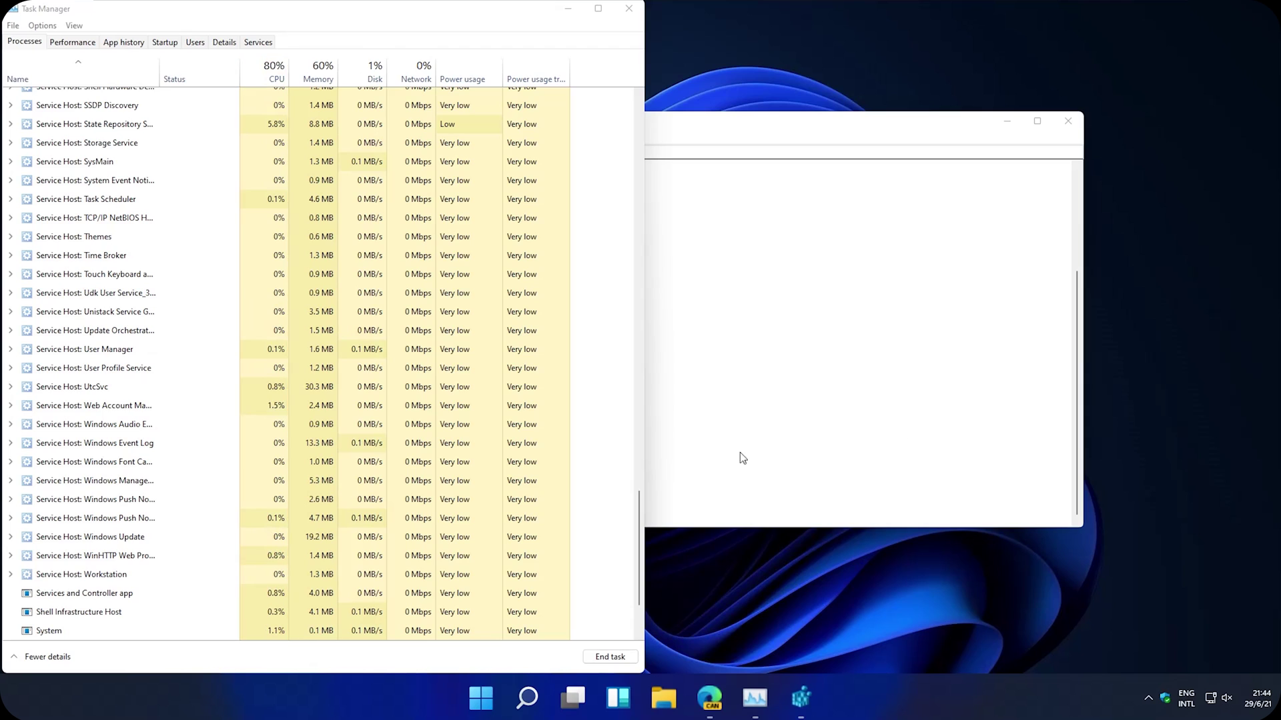
- Set TaskbarSi back to 0 and close Registry Editor
left_click(565, 10)
right_click(311, 519)
left_click(333, 527)
type("0")
left_click(299, 289)
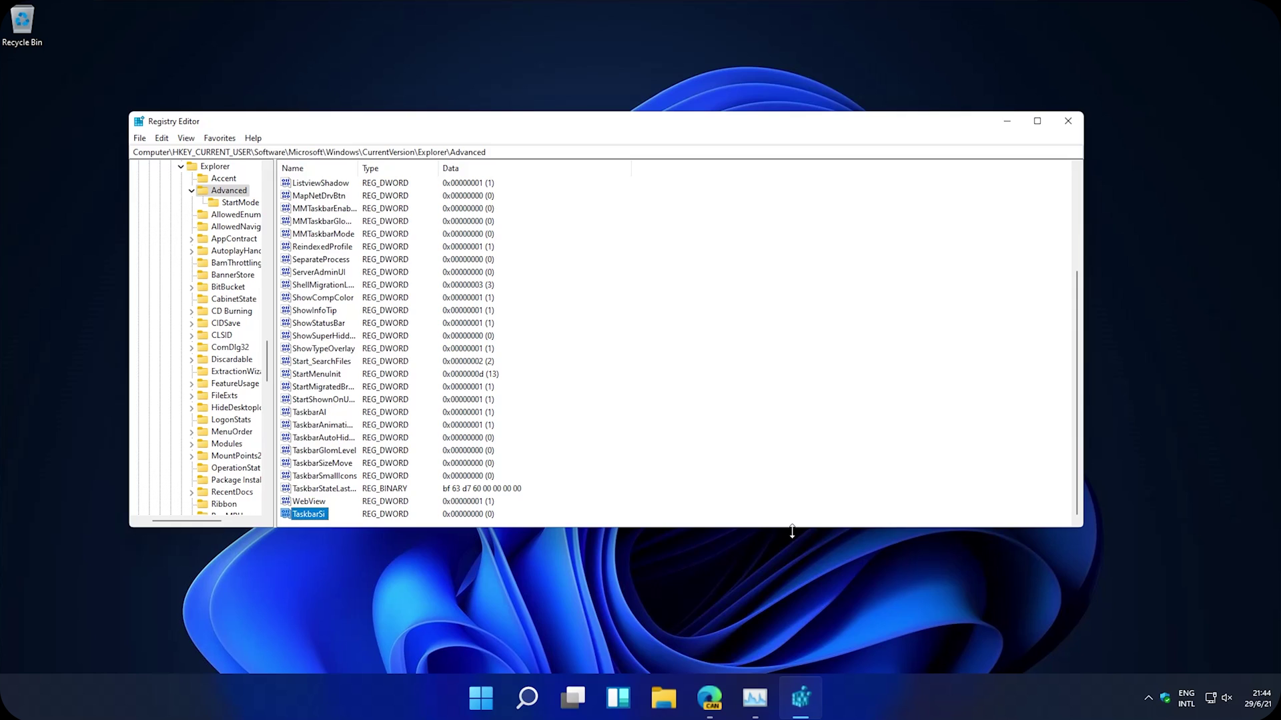
left_click(1068, 121)
- Open the Start menu on the desktop
key("super")
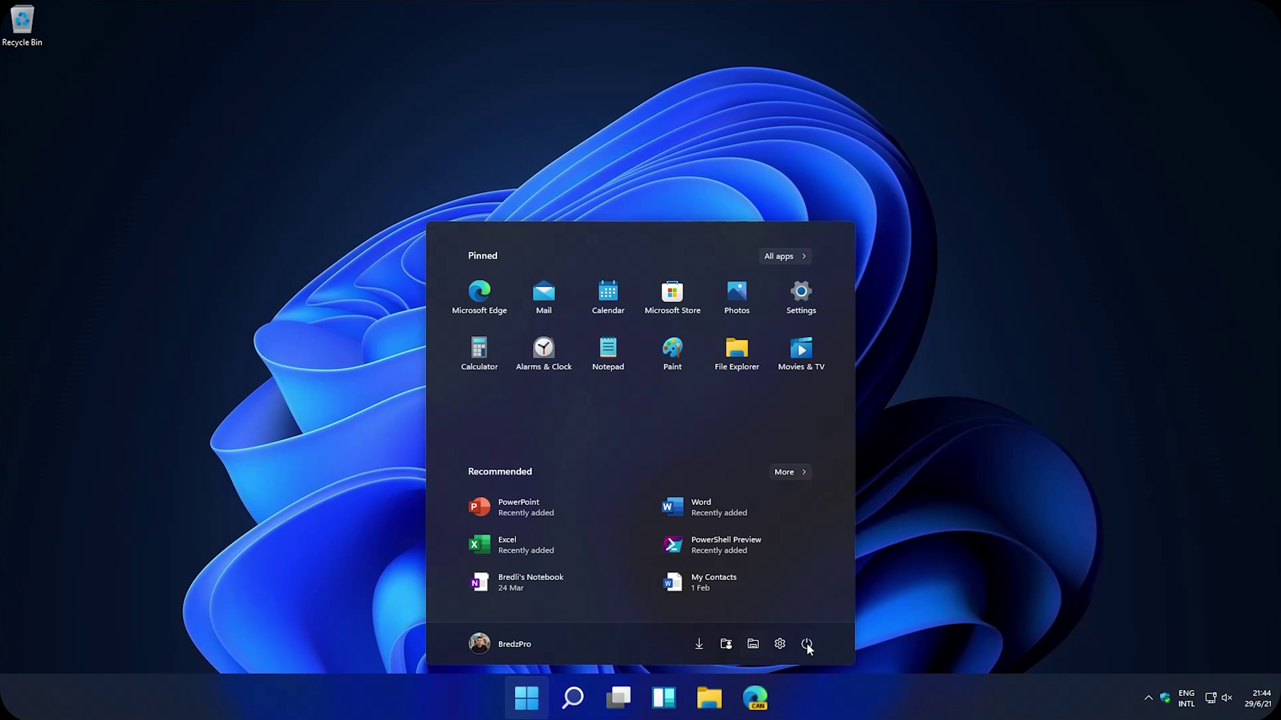